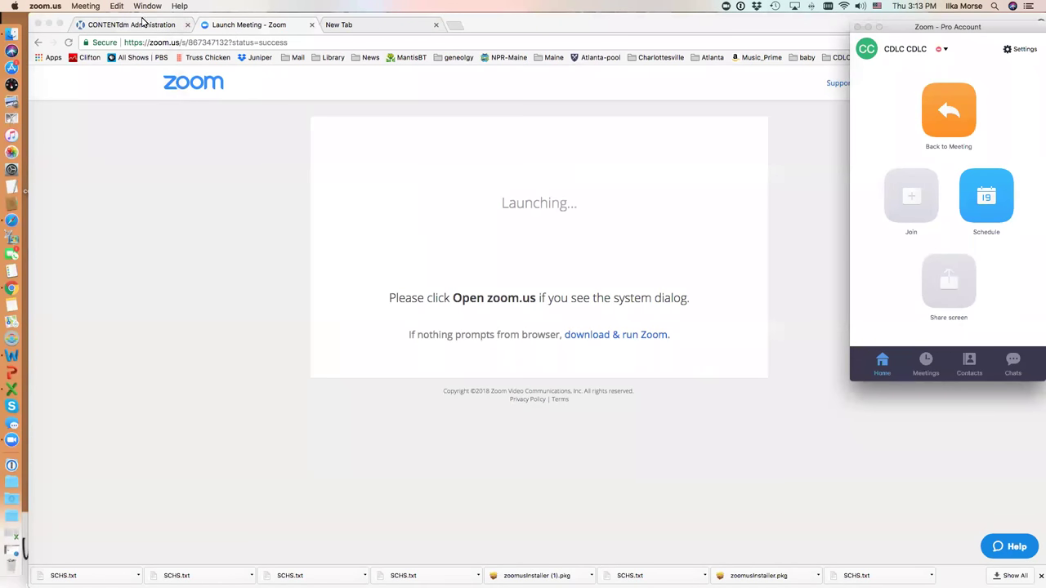
Export the Schenectady County Historical Society collection metadata from CONTENTdm Administration as tab-delimited text, with field names in the first record
left_click(142, 23)
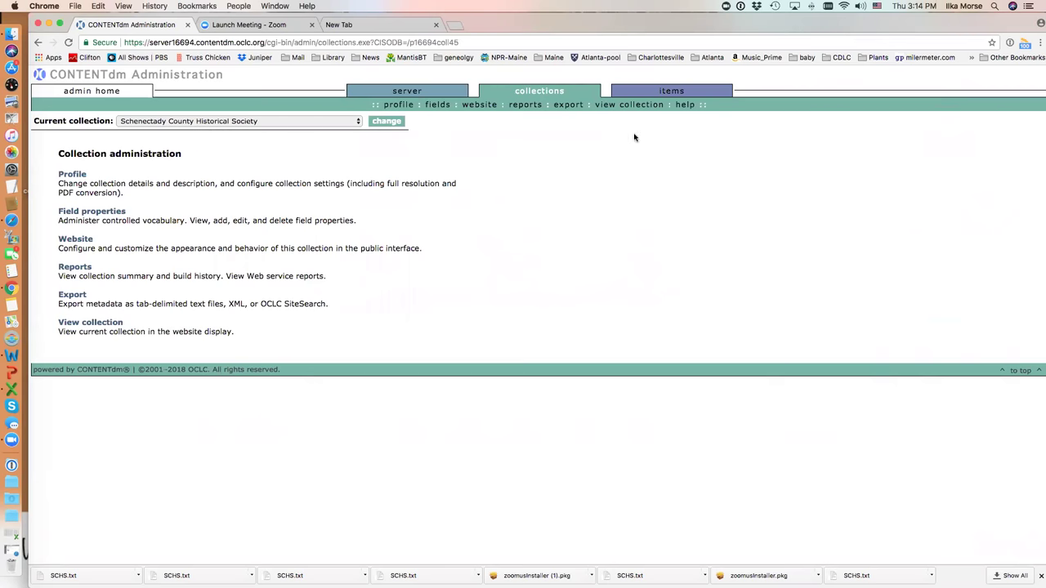
left_click(566, 106)
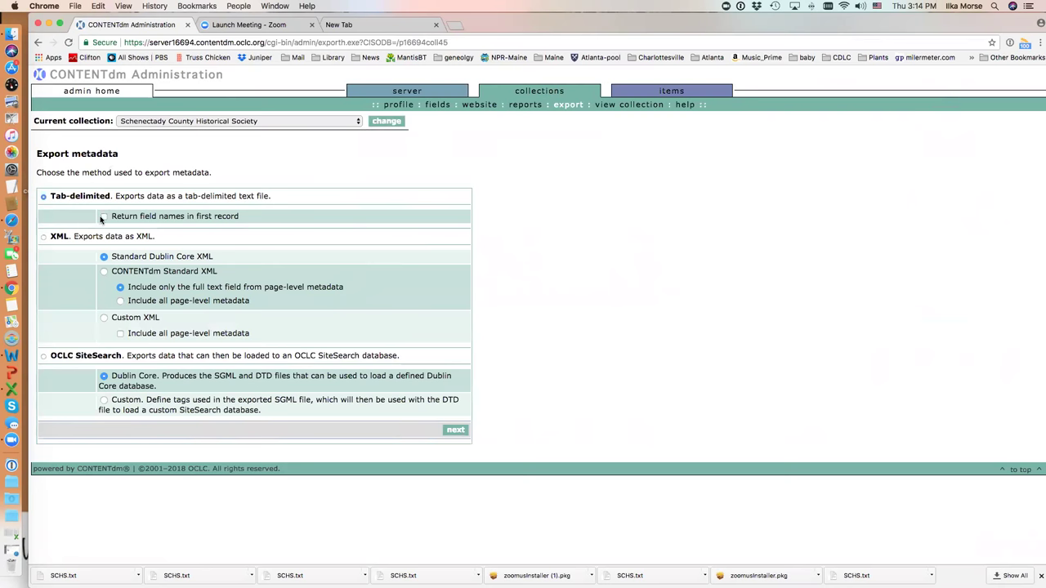
left_click(104, 216)
left_click(460, 434)
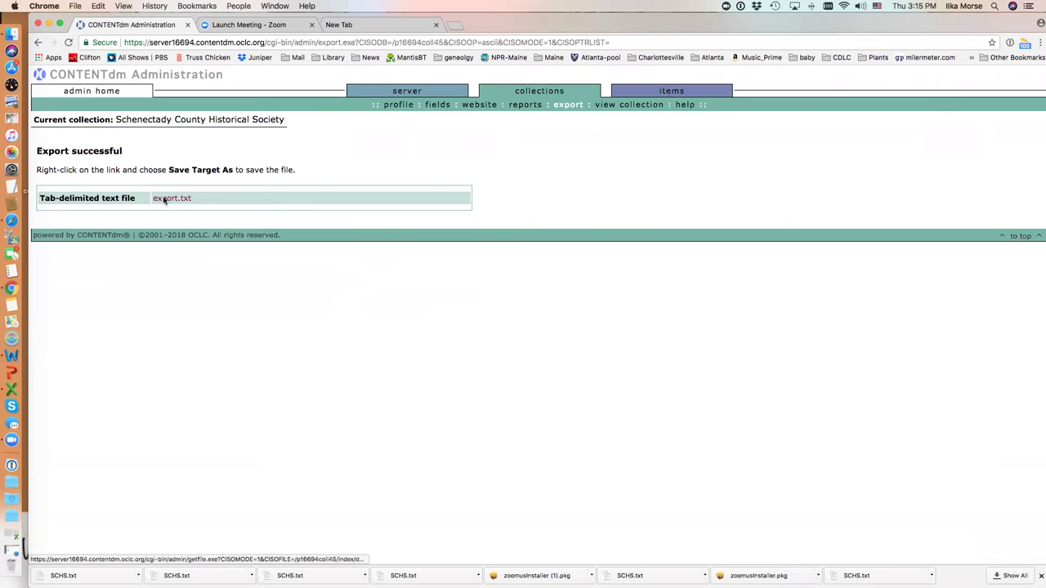
Save the exported text file to the Desktop as Schs.txt
right_click(163, 200)
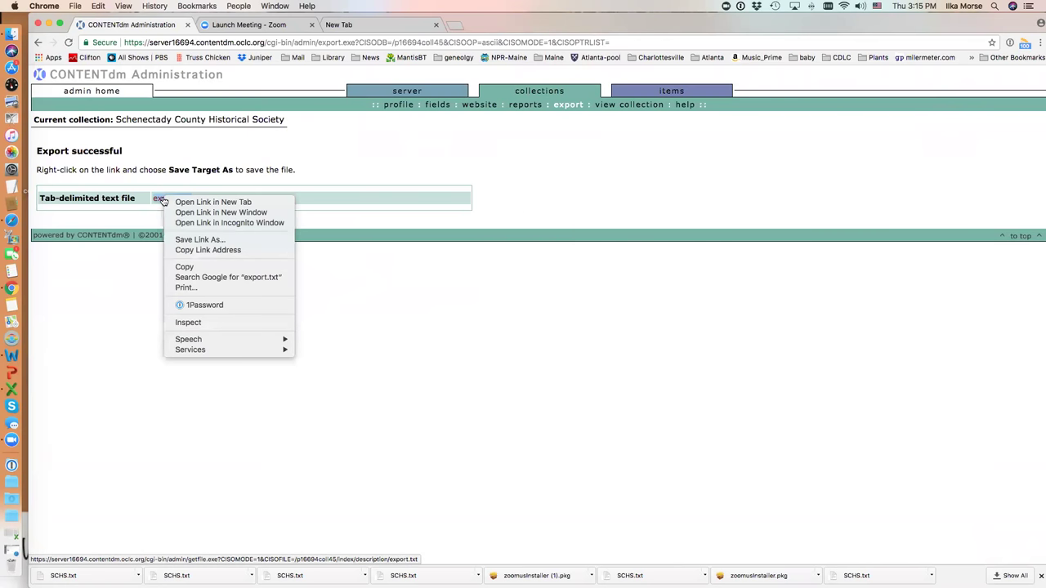
left_click(192, 240)
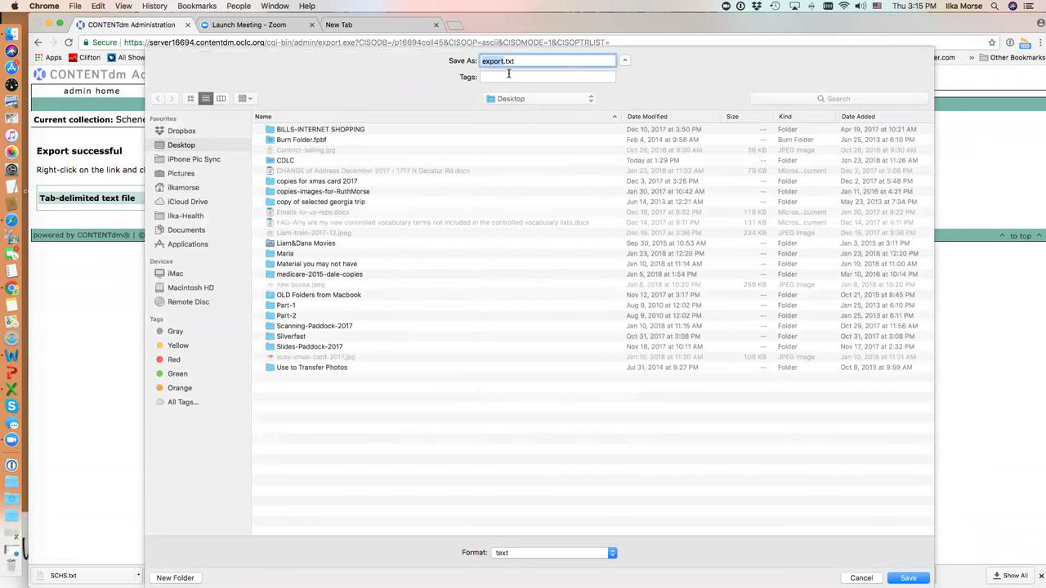
type("Schs")
left_click(907, 578)
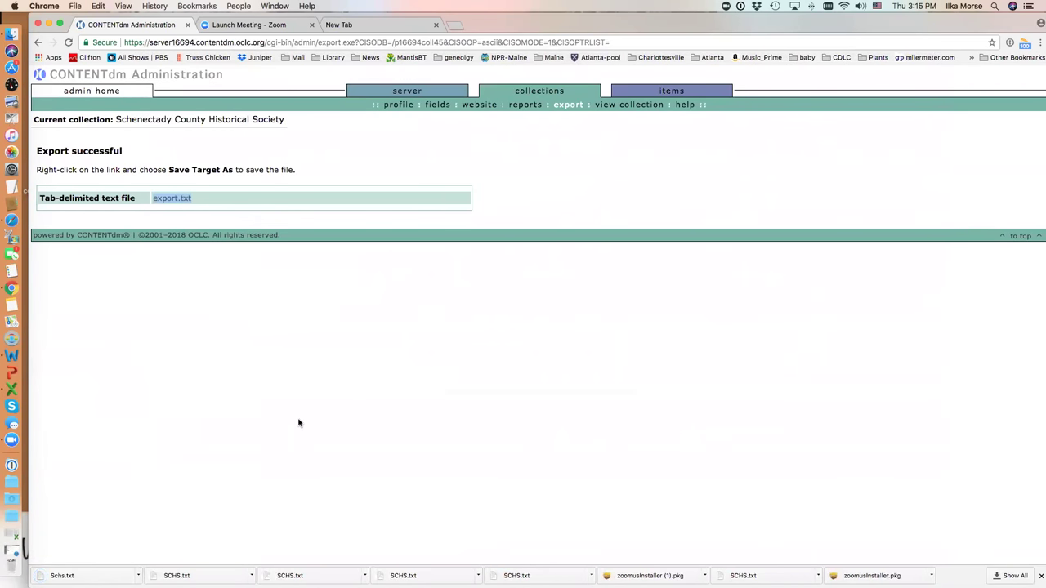
Switch to Microsoft Excel and create a blank workbook
left_click(13, 390)
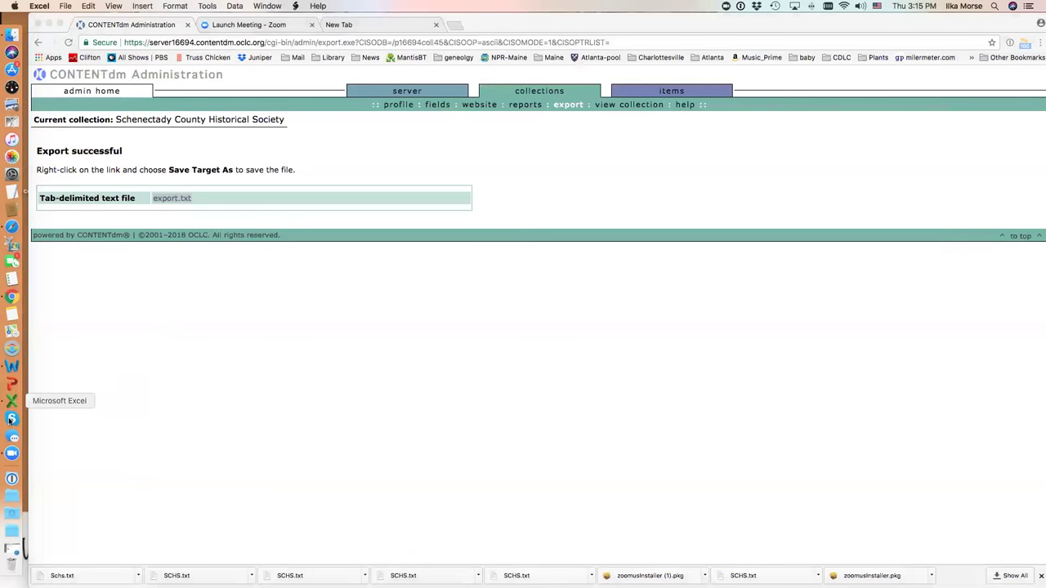
left_click(10, 401)
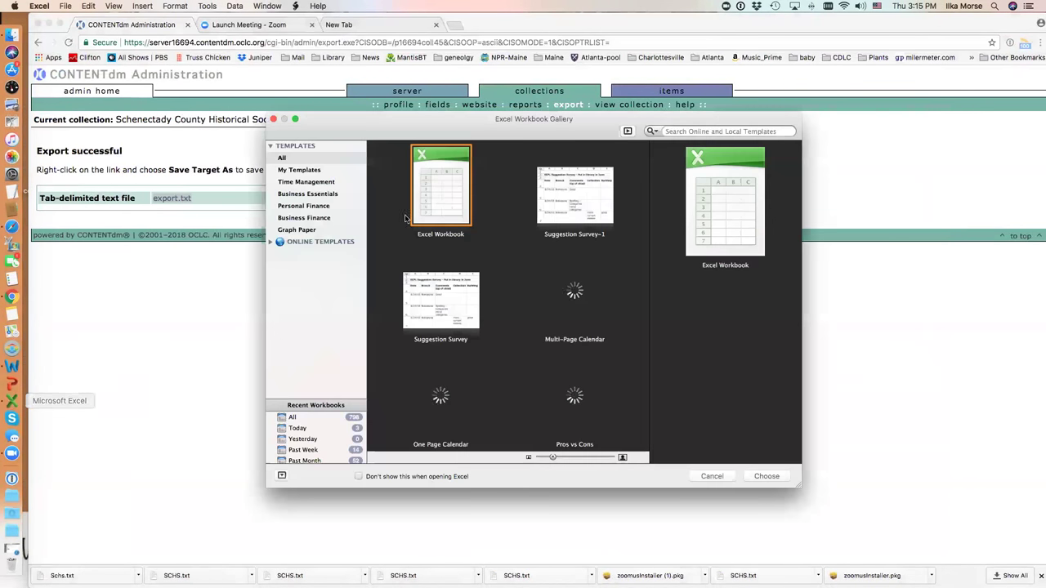
double_click(445, 201)
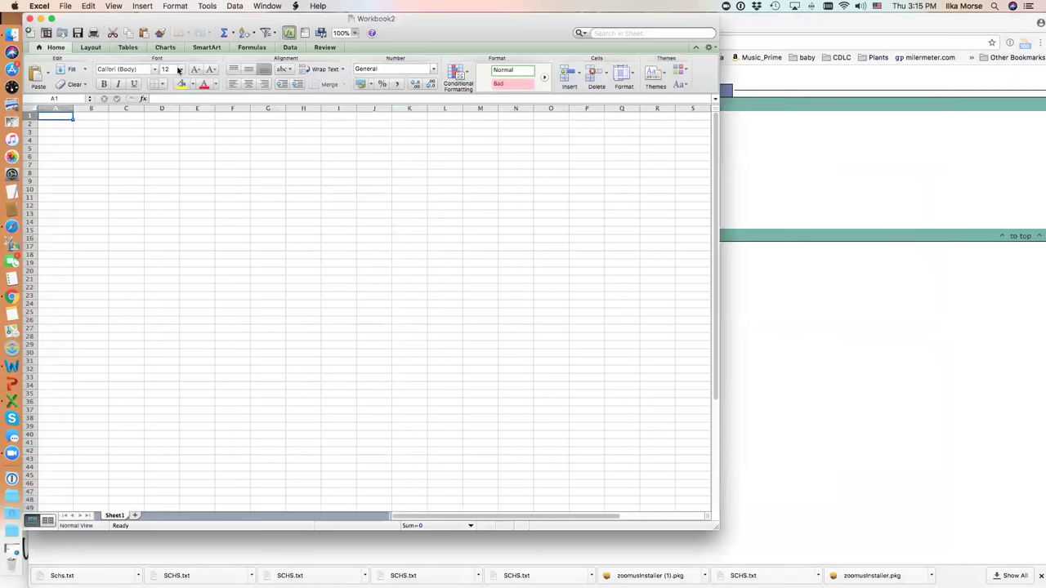
Open the Schs.txt file from the Desktop folder in Excel
left_click(64, 6)
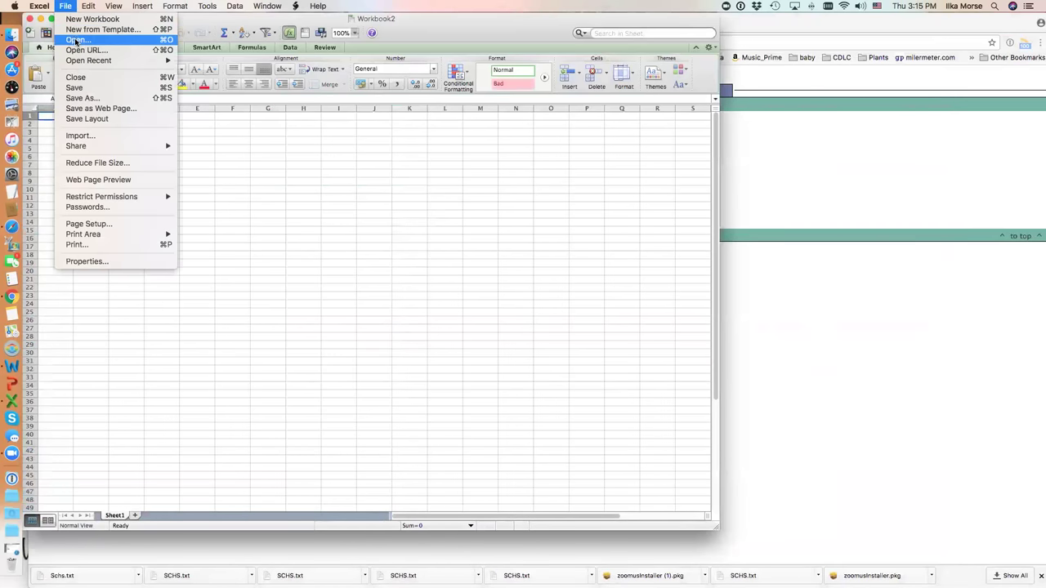
left_click(75, 39)
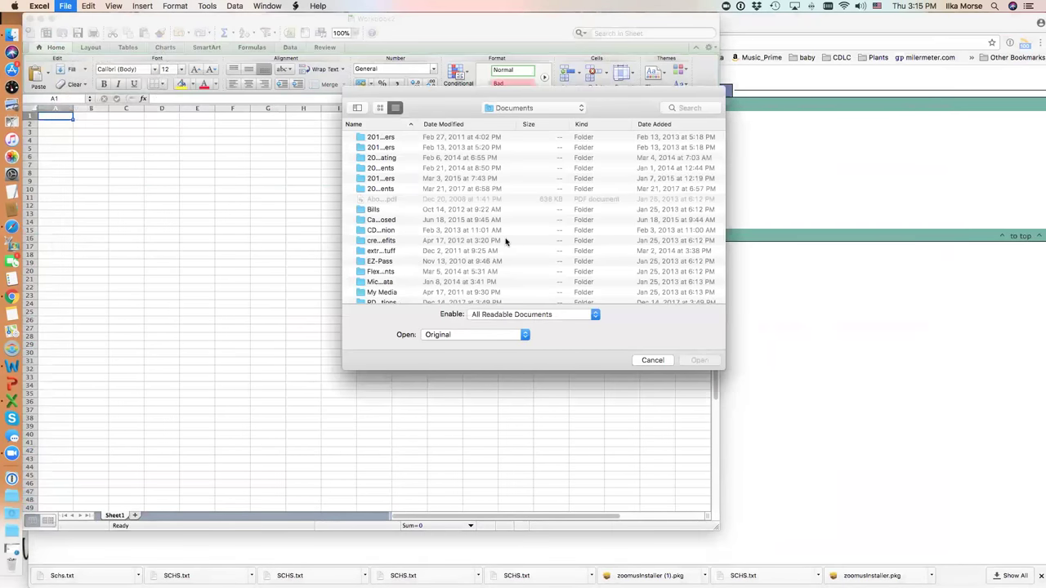
left_click(581, 110)
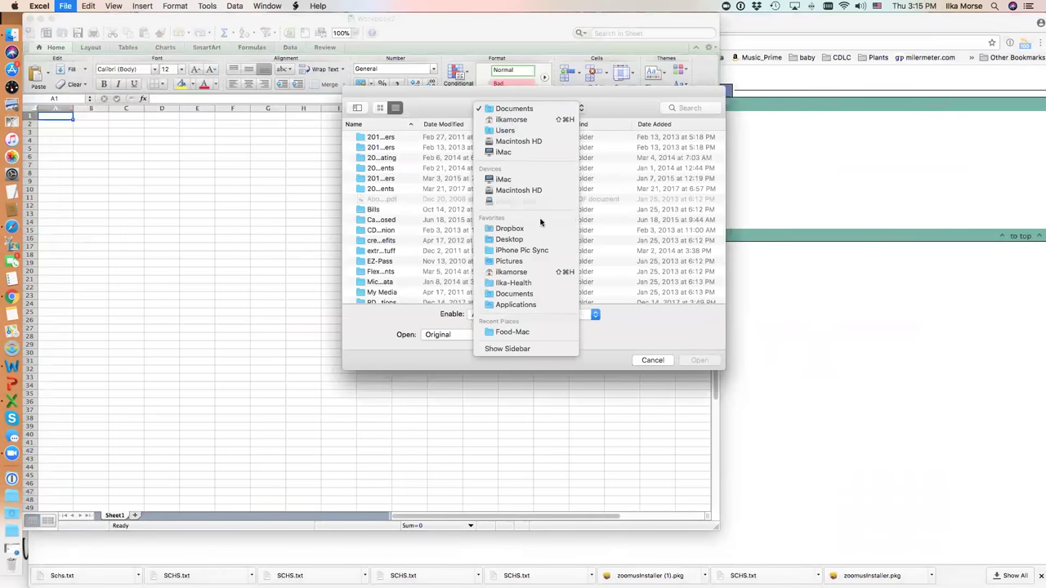
left_click(539, 239)
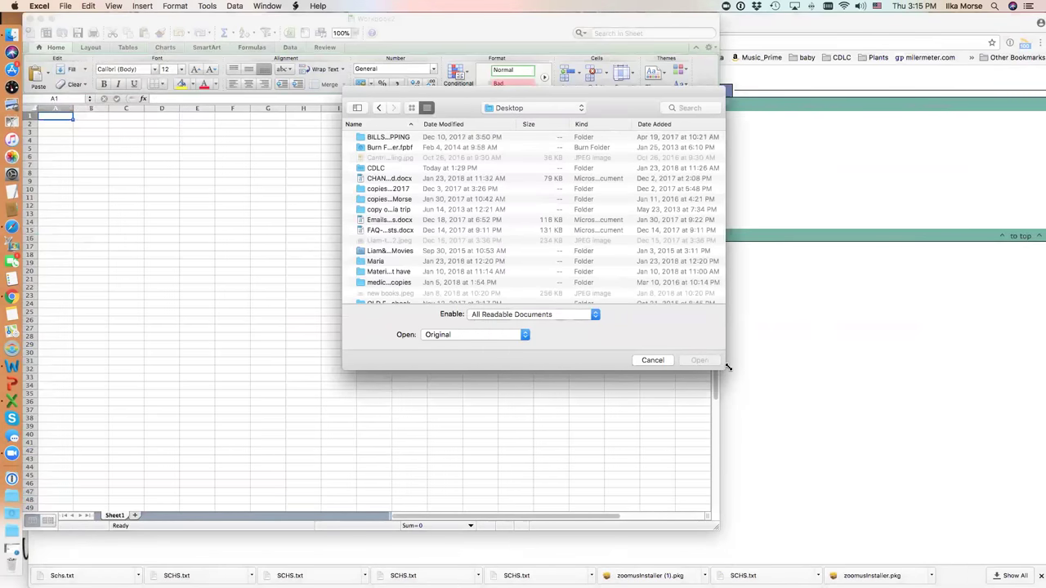
left_click_drag(723, 368, 923, 410)
scroll(518, 247, "down", 2)
double_click(384, 325)
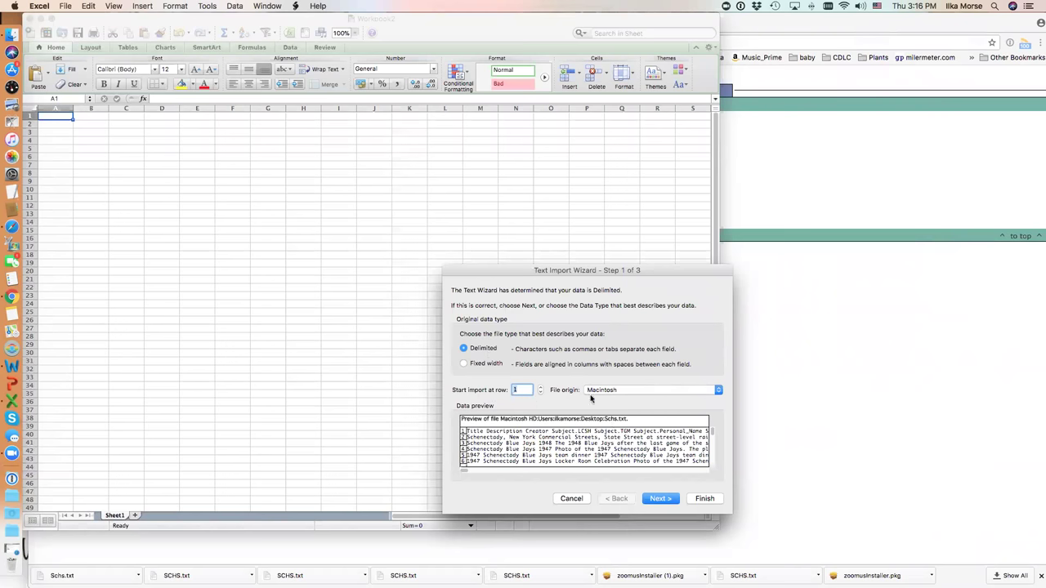
Import the text as delimited data, with Tab as the delimiter and the General column format
left_click(663, 500)
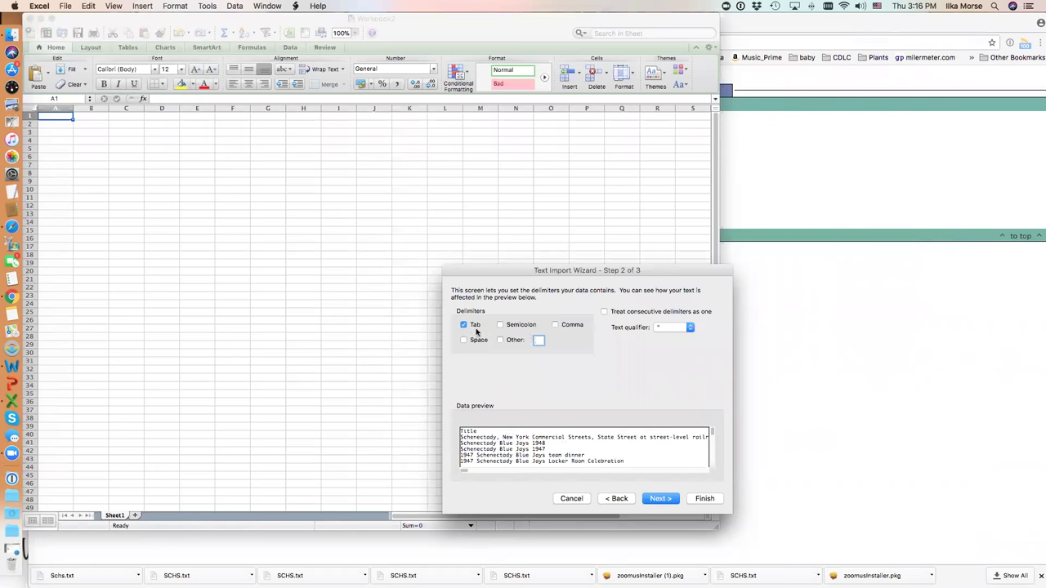
left_click(660, 499)
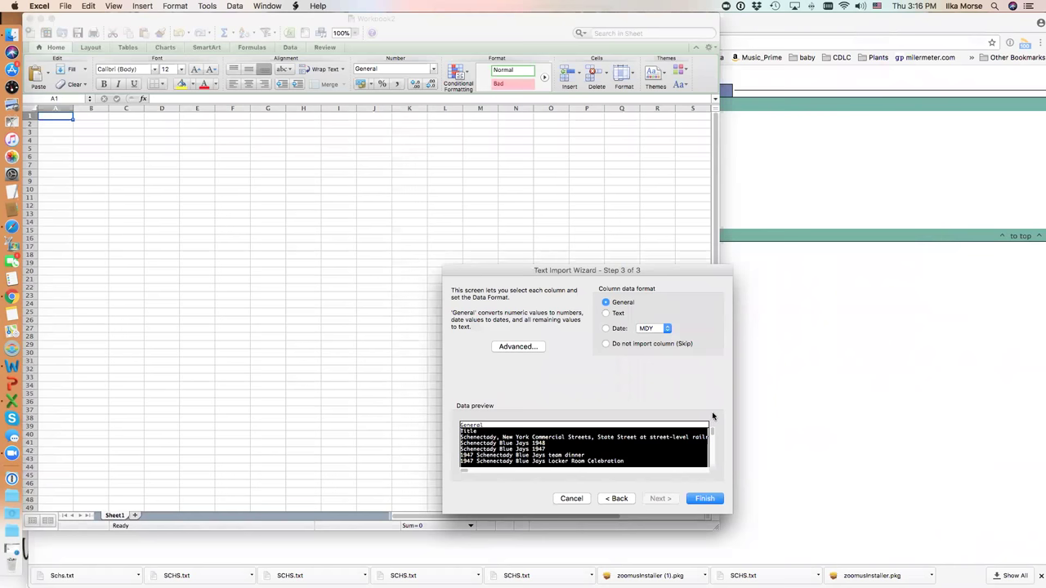
left_click(705, 499)
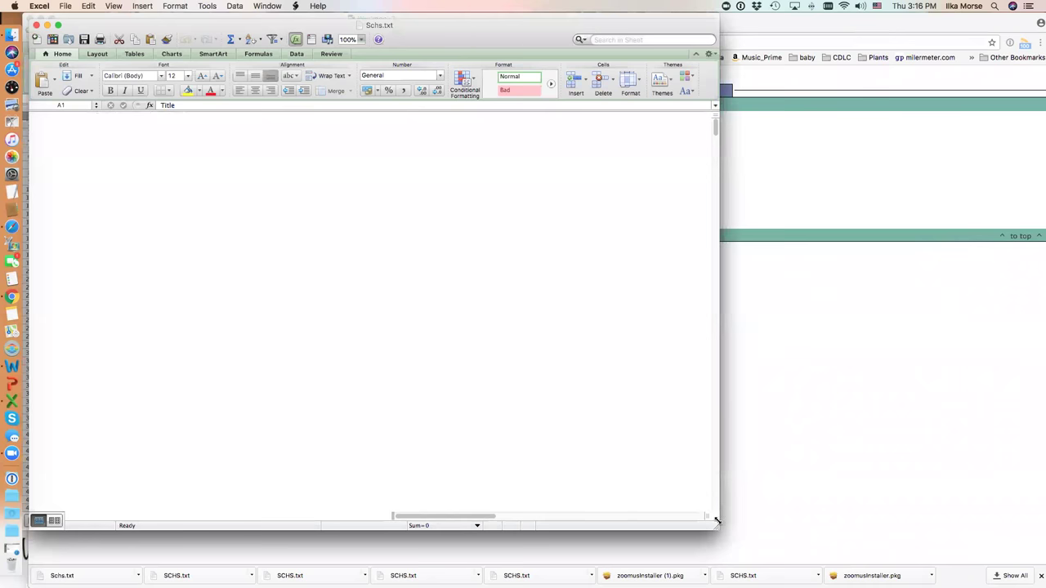
Enlarge the Schs.txt window and locate the Date created column among the metadata fields
left_click_drag(717, 529, 1044, 586)
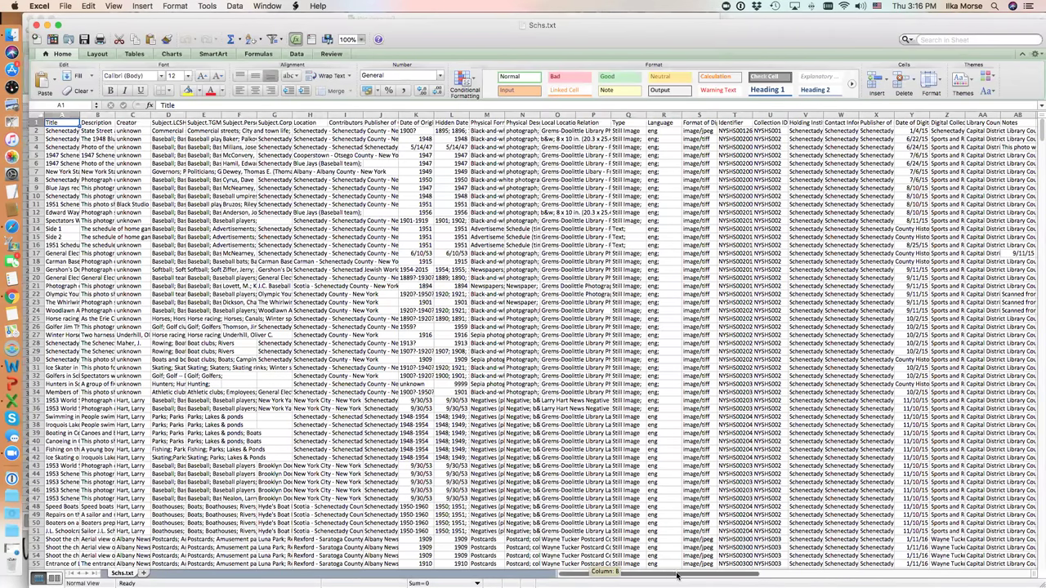
scroll(534, 273, "right", 2)
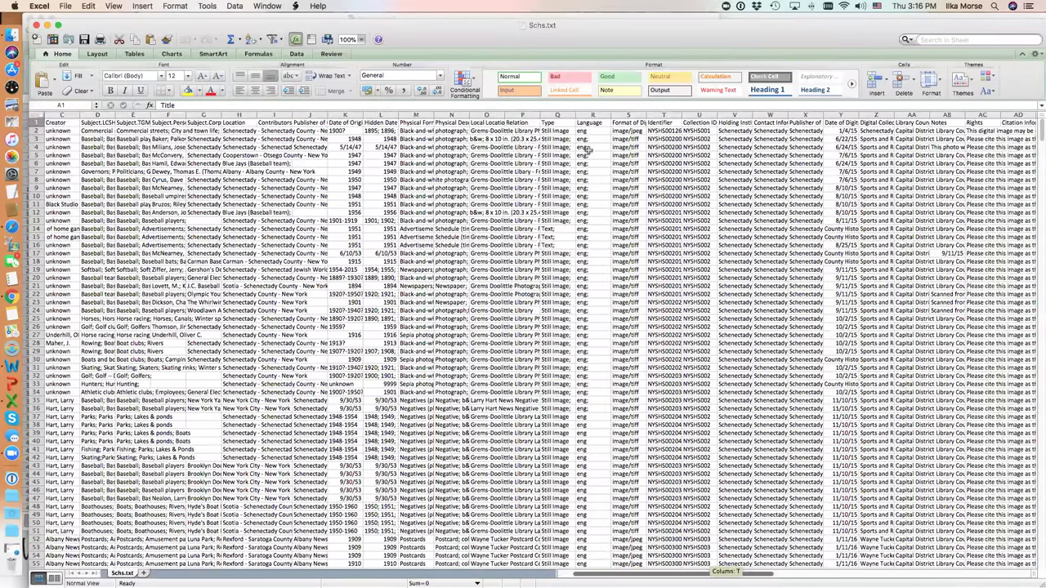
scroll(594, 114, "right", 15)
left_click(594, 115)
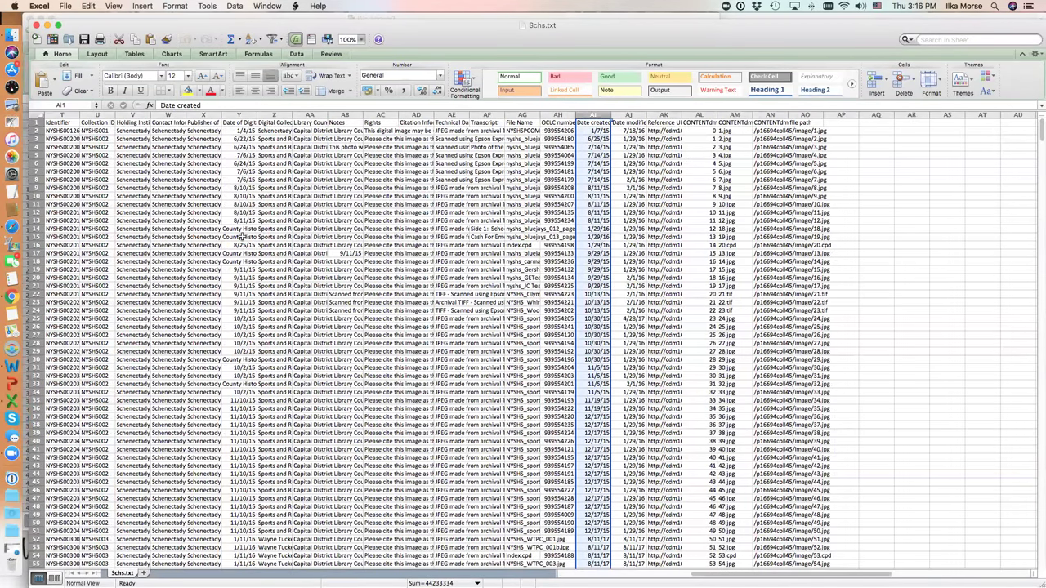
scroll(242, 236, "left", 1)
scroll(285, 198, "left", 2)
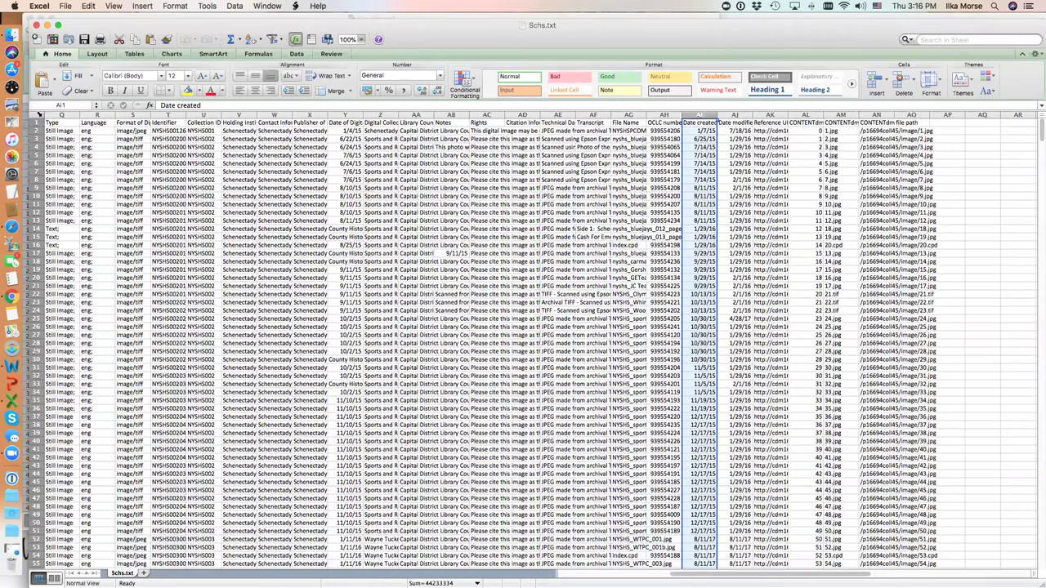
Sort the entire sheet by the Date created column, from newest to oldest, keeping the header row
left_click(38, 114)
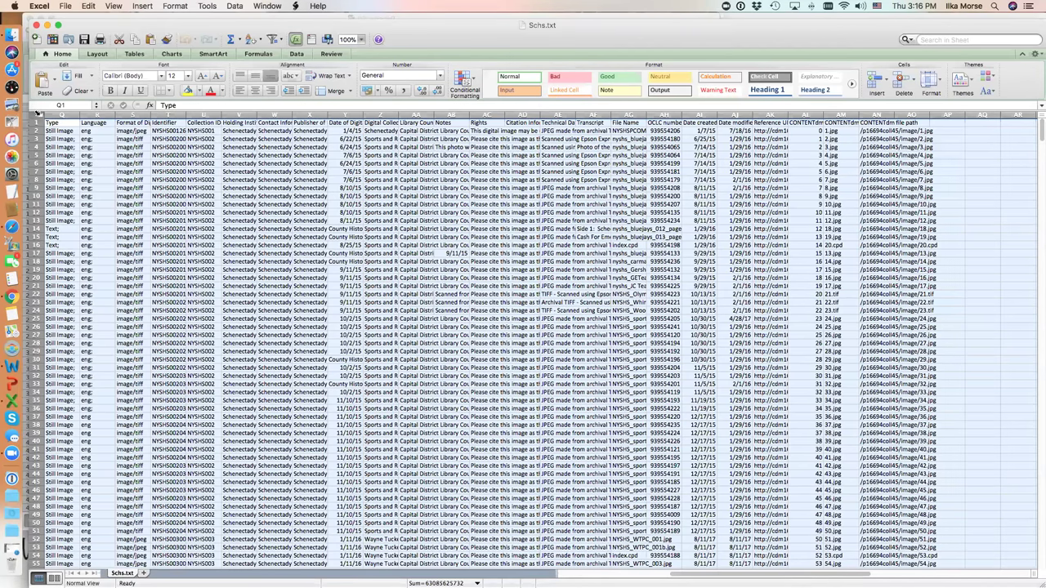
left_click(235, 6)
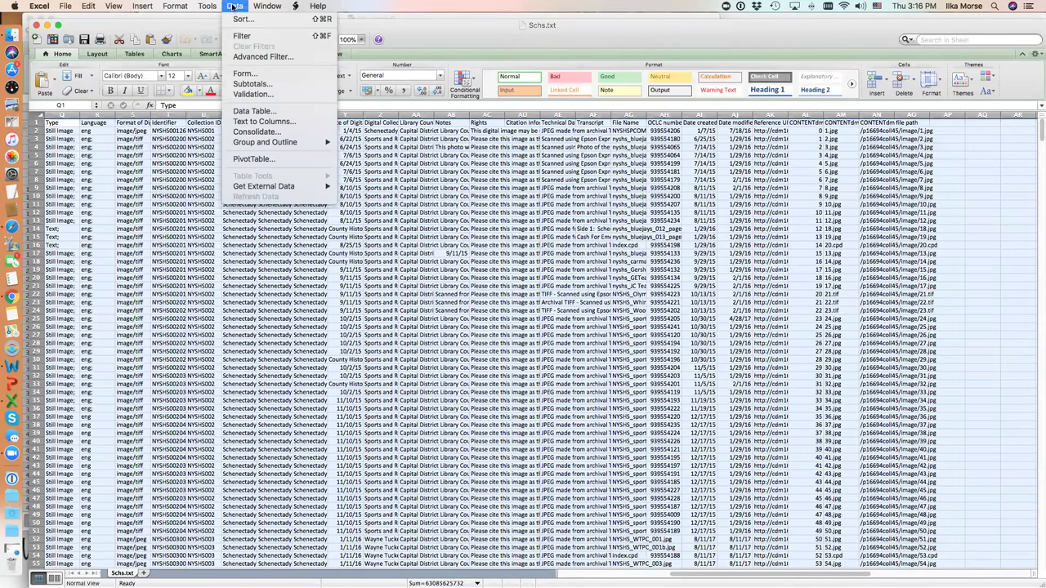
left_click(236, 18)
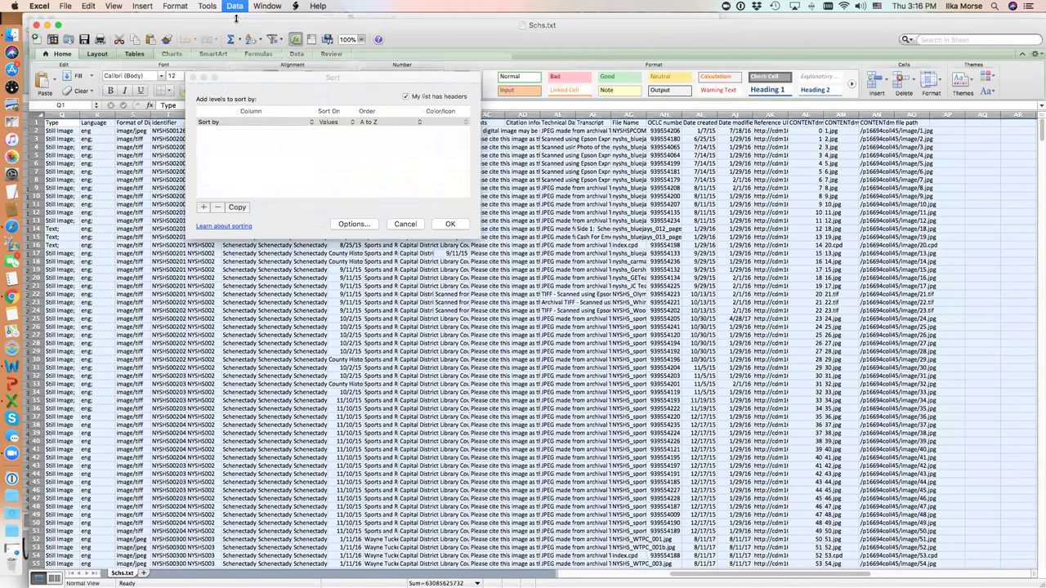
left_click(312, 123)
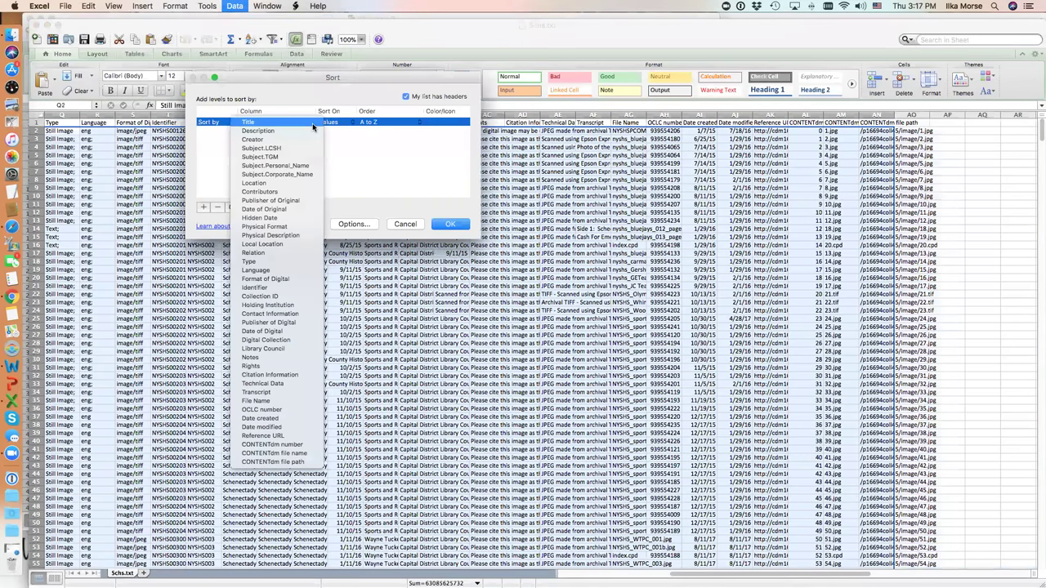
left_click(280, 419)
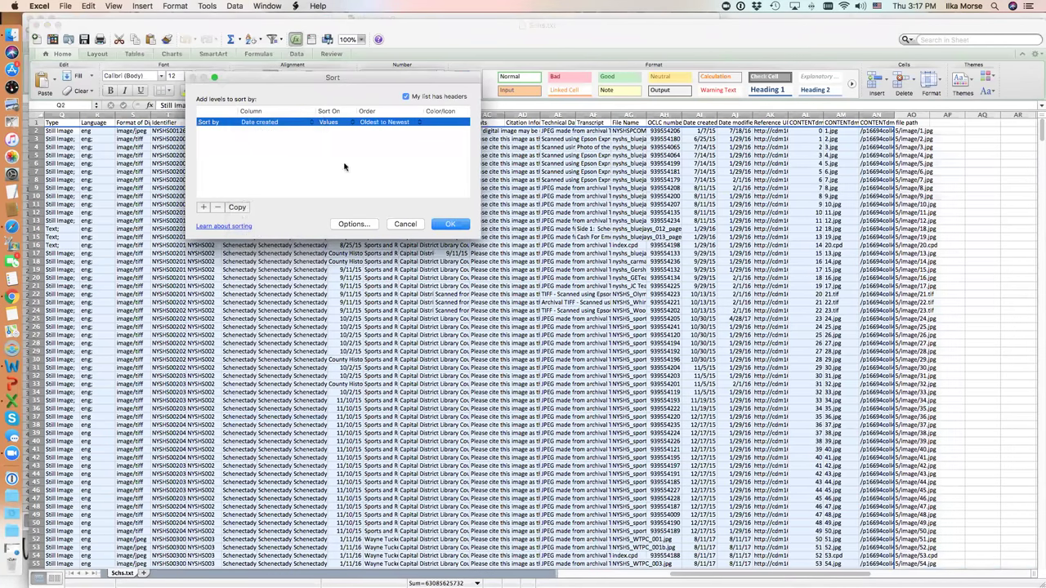
left_click(421, 124)
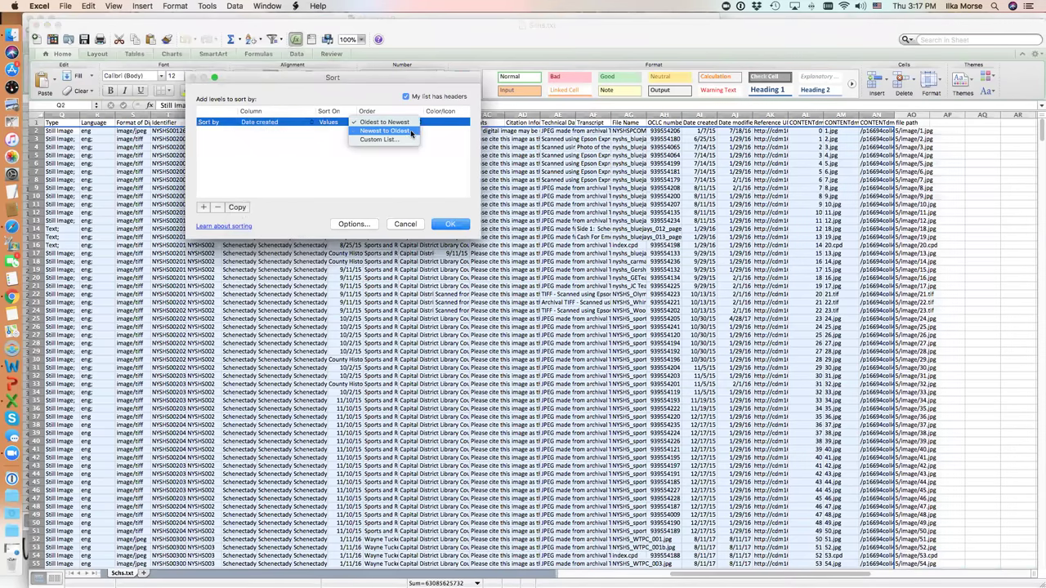
left_click(411, 131)
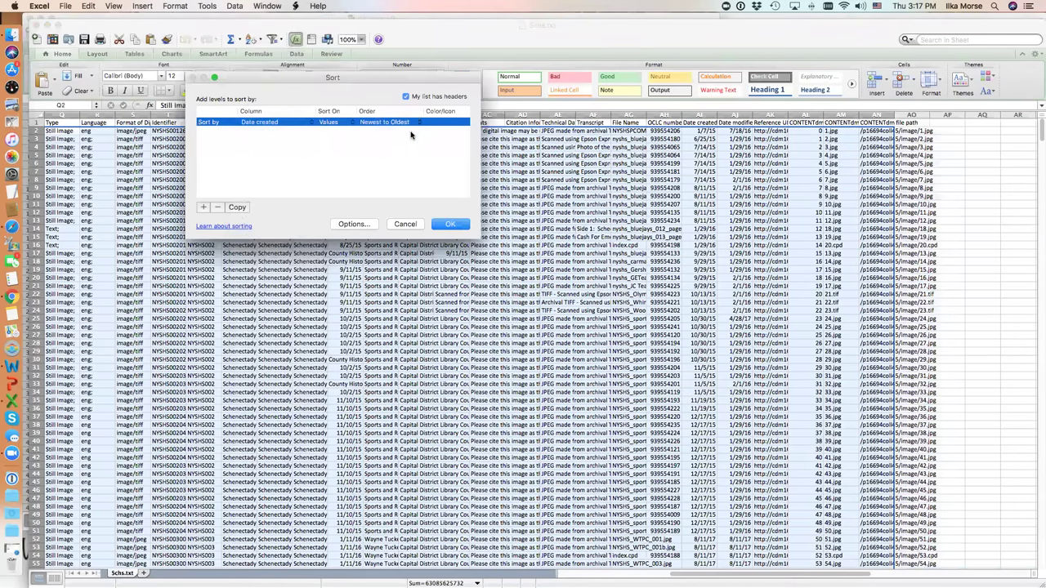
left_click(447, 227)
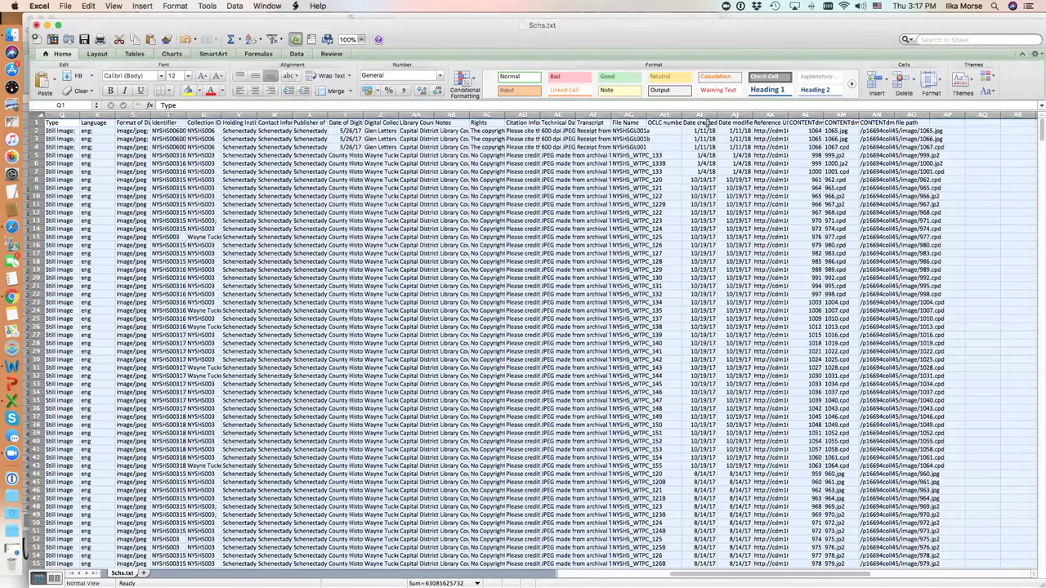
Widen the Reference URL column so that more of each record's address fits
left_click(697, 116)
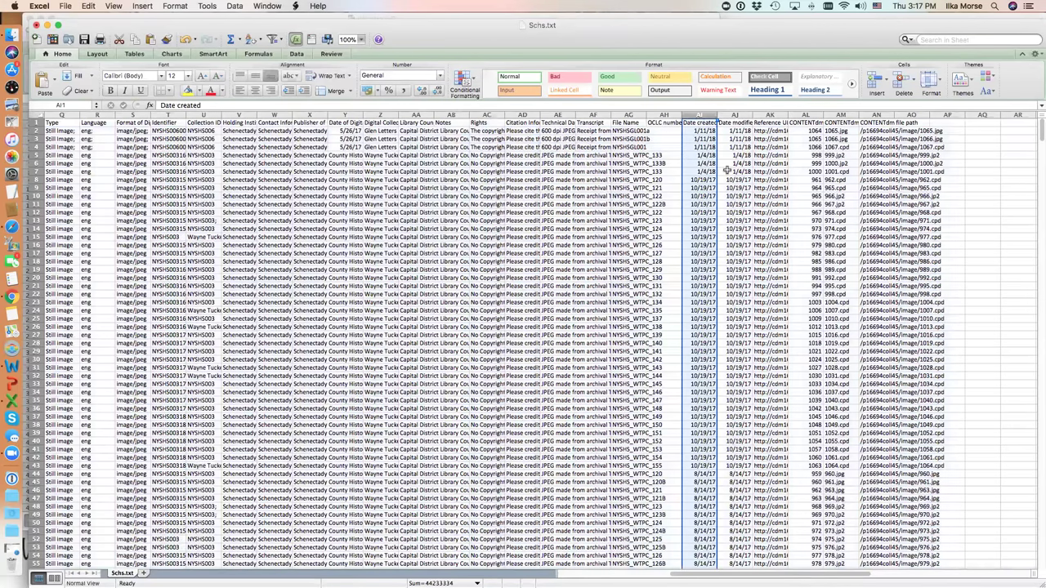
left_click_drag(786, 116, 944, 115)
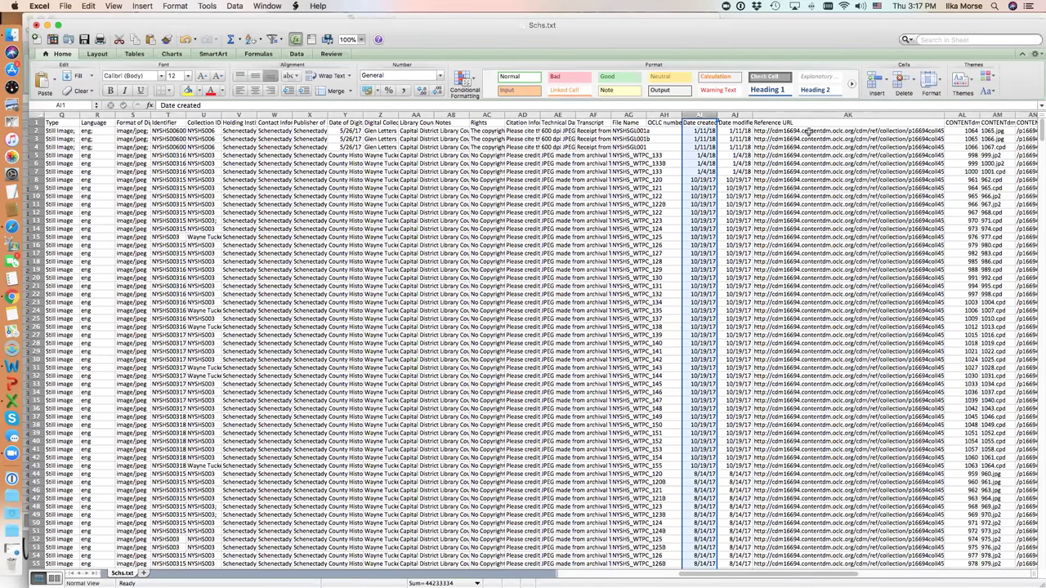
Copy the full reference URL of the first record from cell AK2 and switch to Google Chrome
left_click(808, 131)
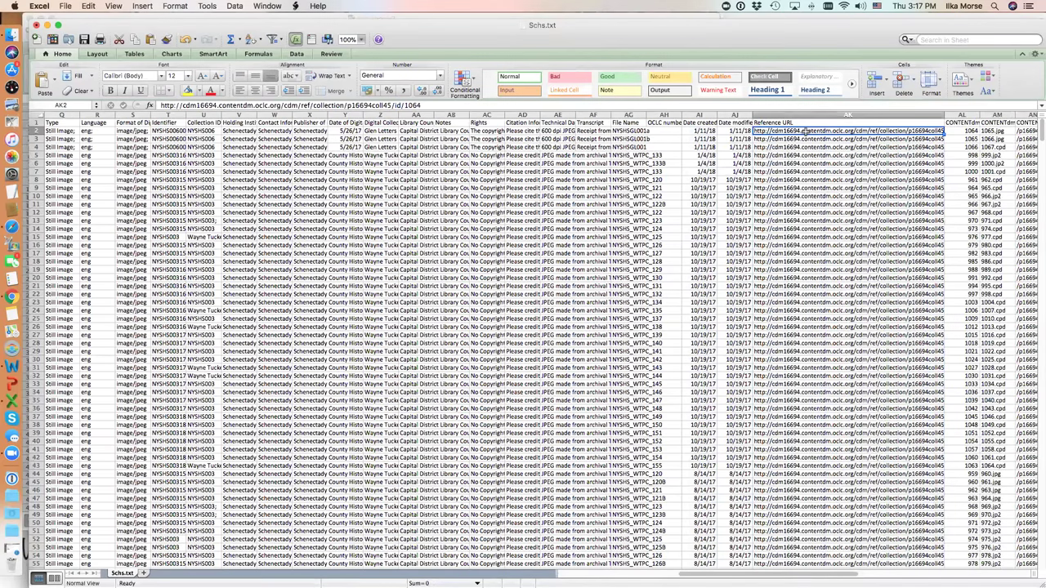
double_click(805, 130)
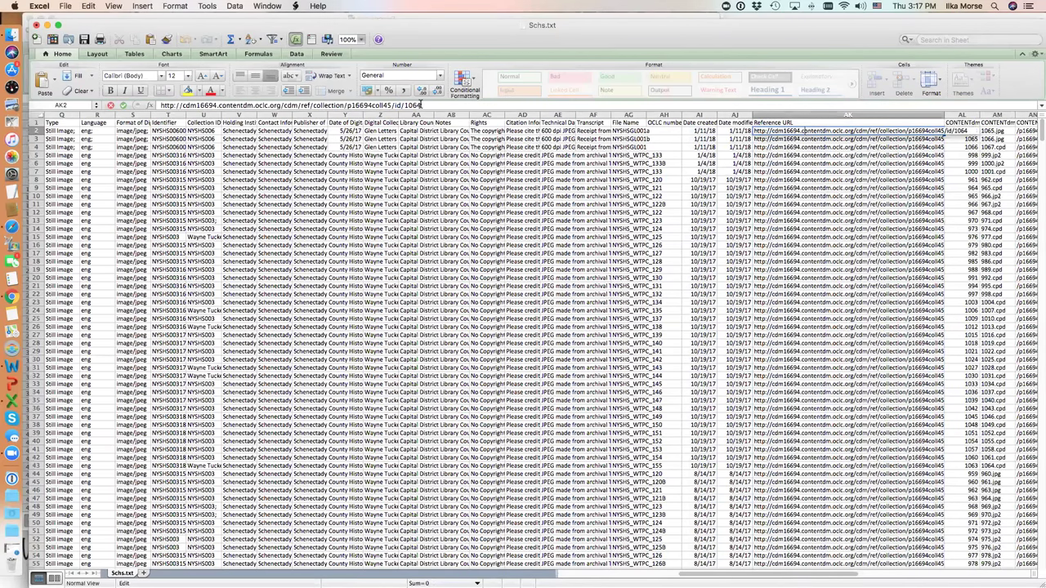
left_click_drag(421, 105, 238, 106)
left_click_drag(418, 104, 155, 106)
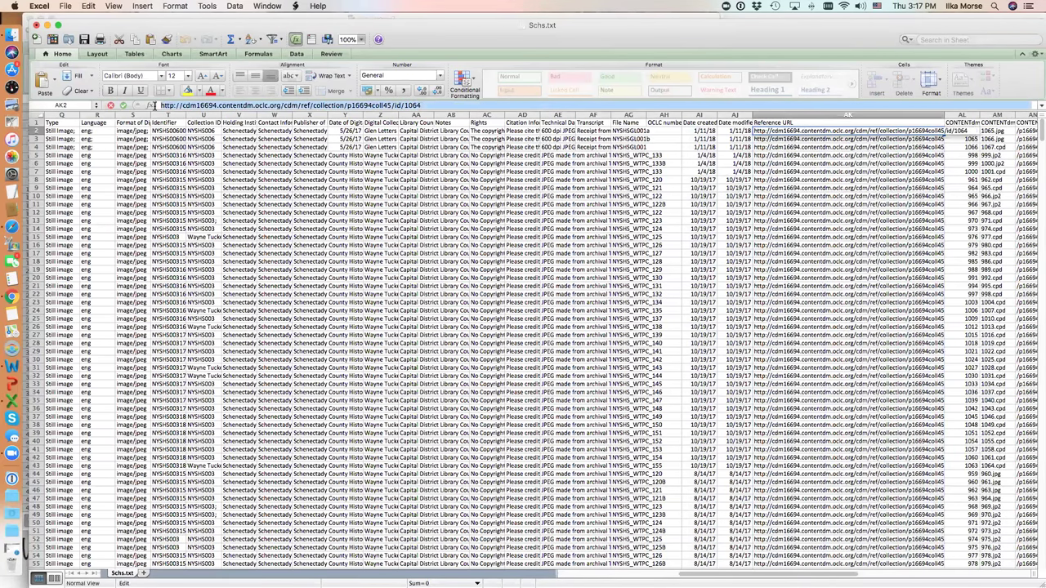
right_click(241, 104)
left_click(260, 121)
left_click(11, 298)
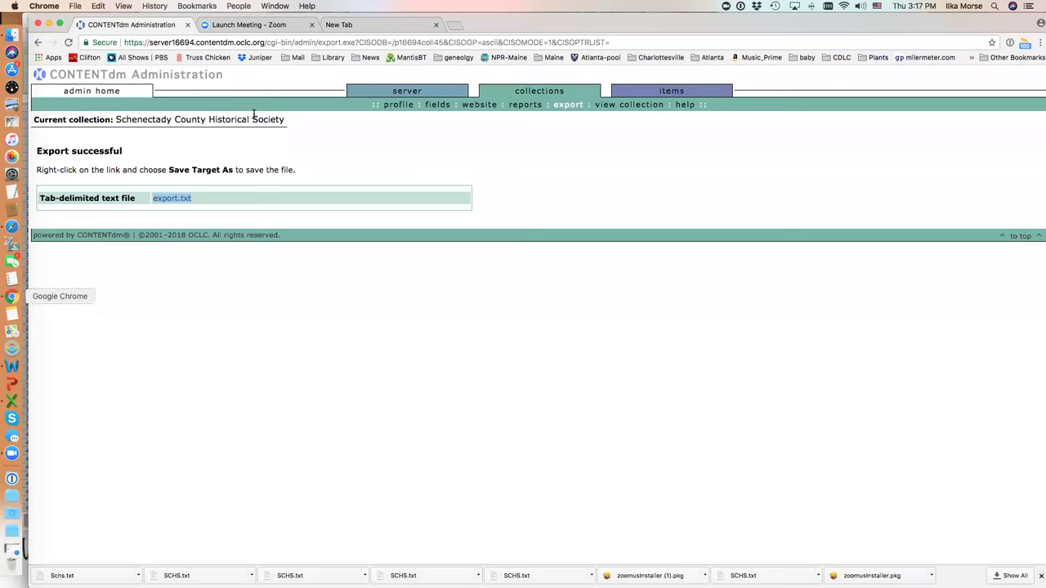
Open the copied reference URL of the first record in the empty New Tab page
left_click(361, 26)
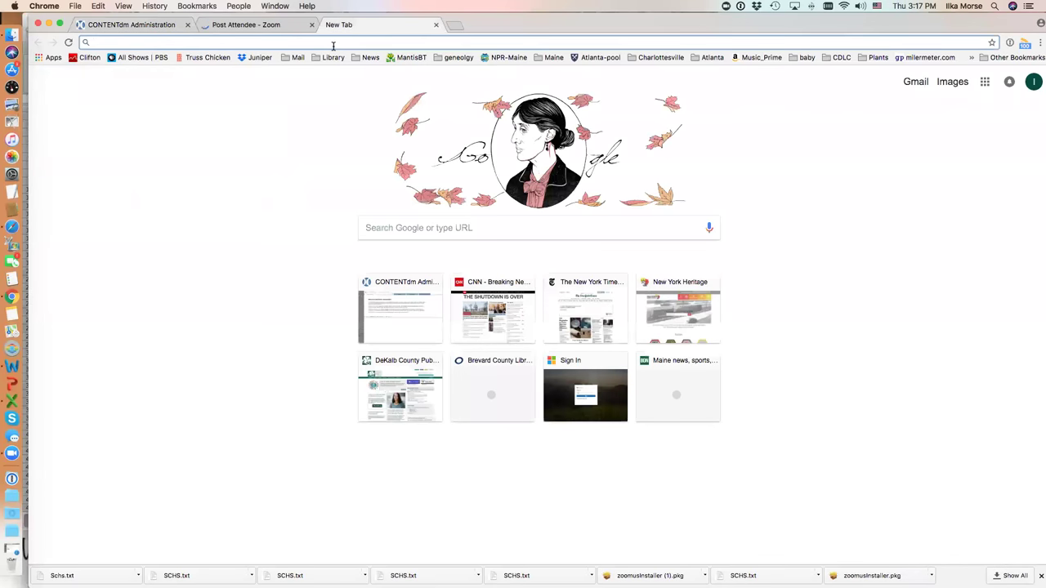
key("super+v")
key("Return")
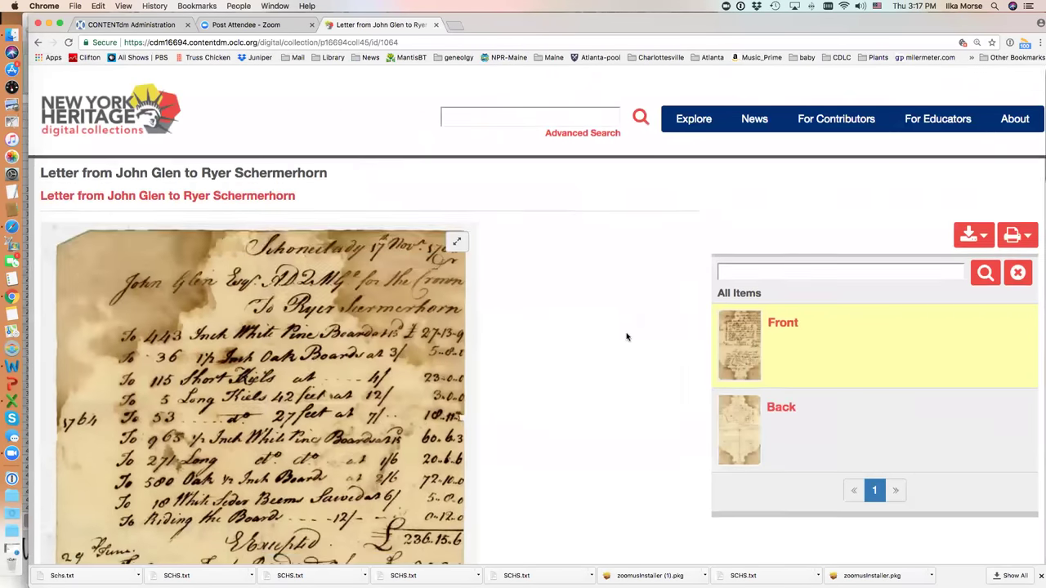
Examine the letter's scanned image and its full object description, from the title to the transcript, and return to the start of the page
scroll(627, 336, "down", 10)
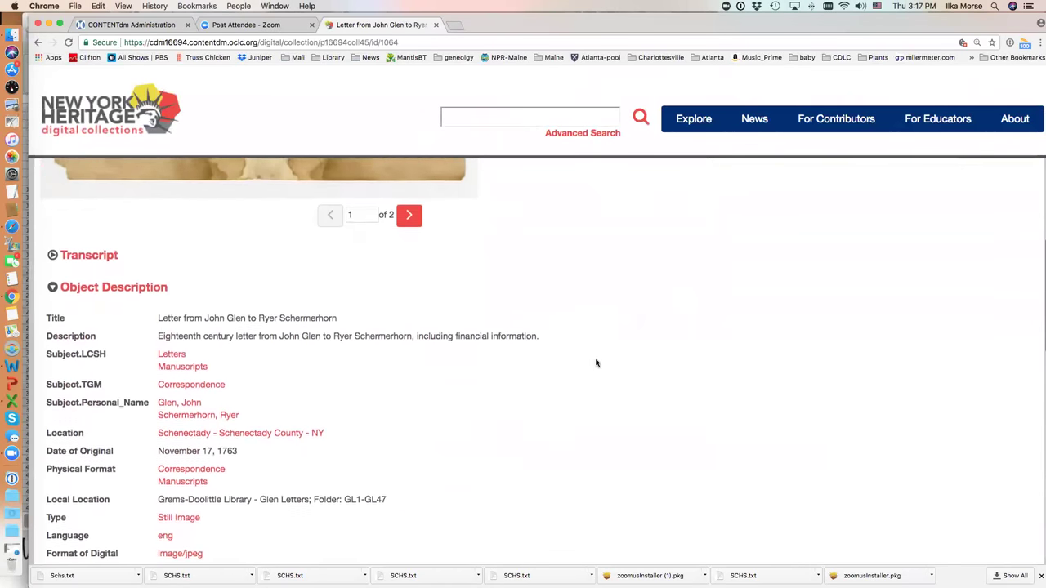
scroll(596, 362, "up", 10)
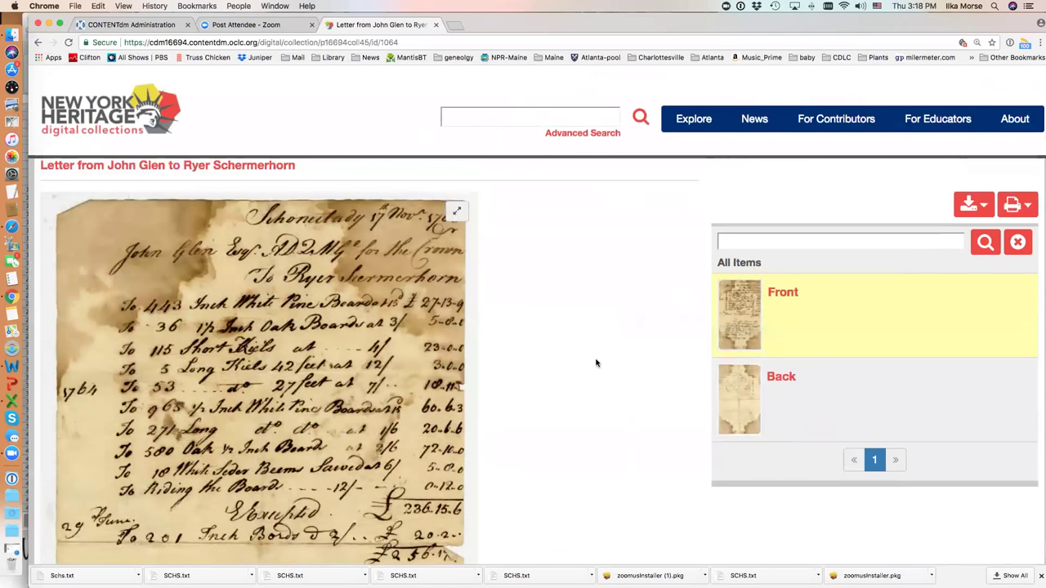
scroll(597, 362, "down", 4)
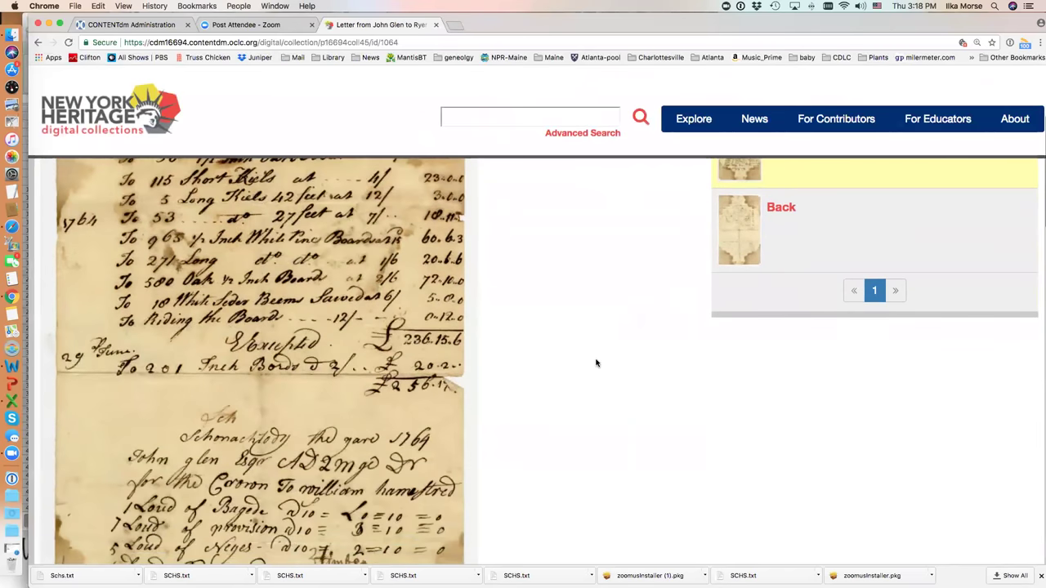
scroll(596, 363, "down", 20)
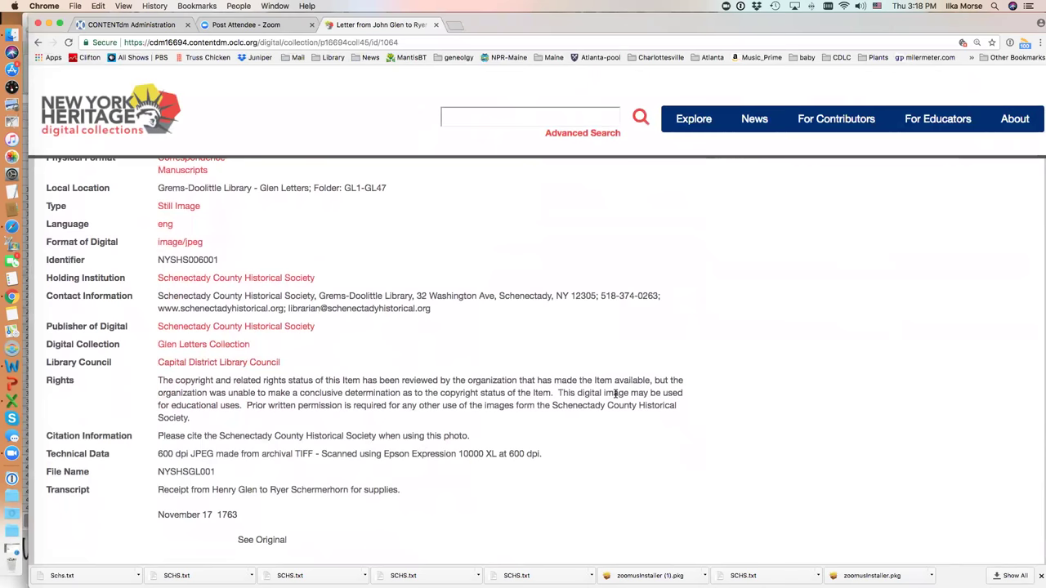
scroll(615, 393, "down", 1)
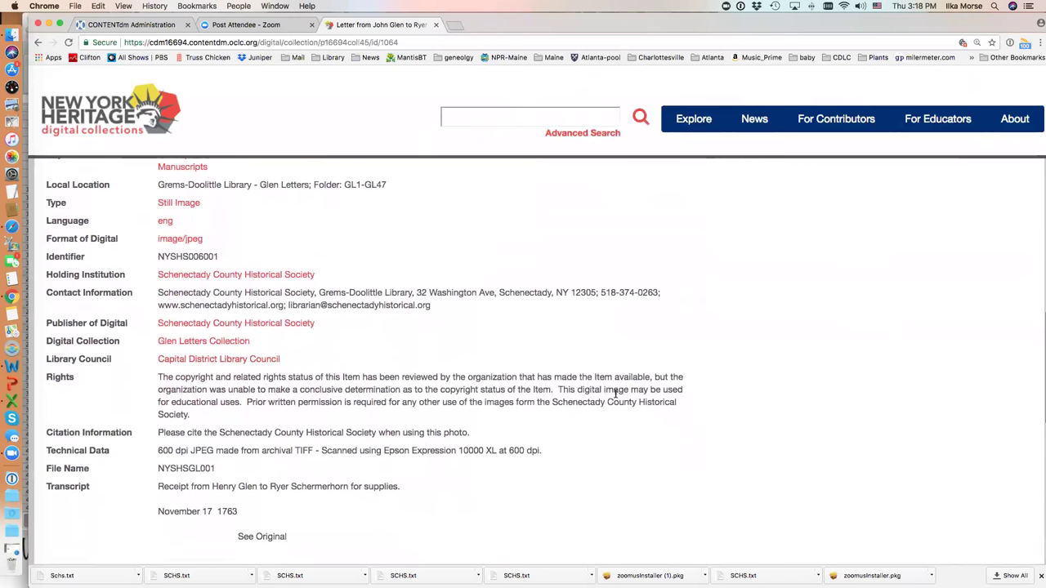
scroll(616, 394, "up", 15)
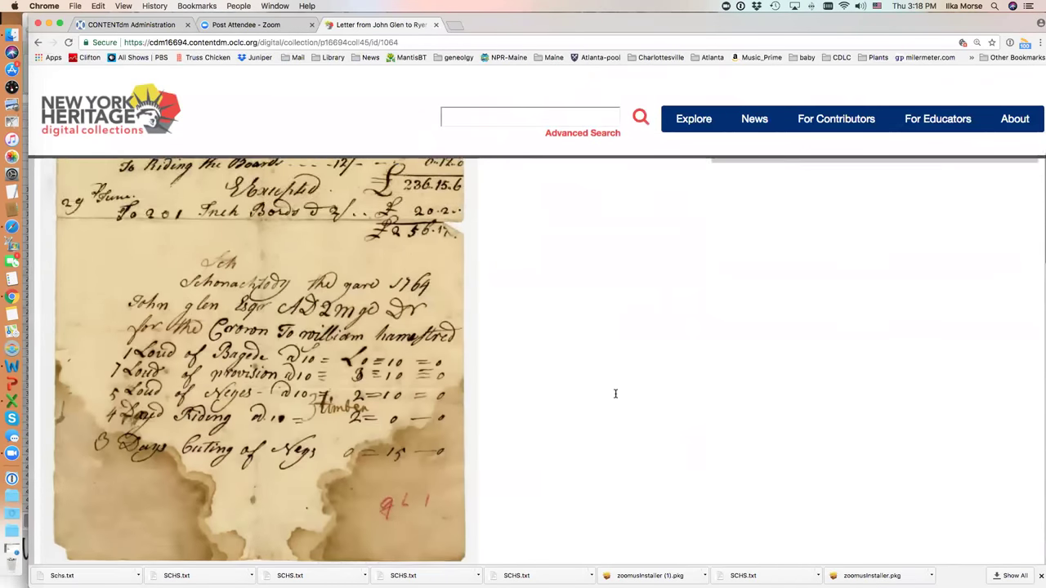
scroll(615, 394, "up", 10)
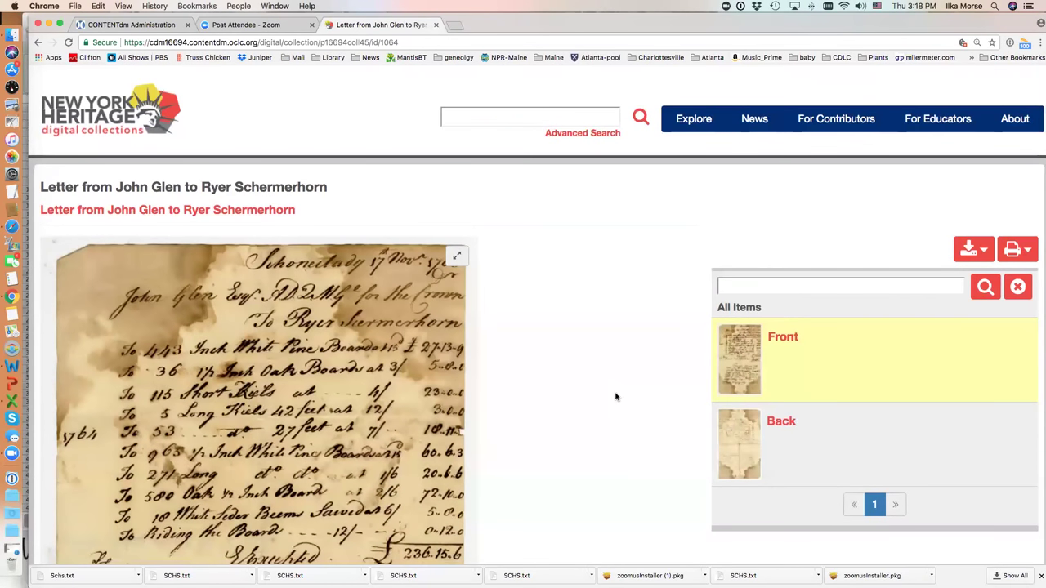